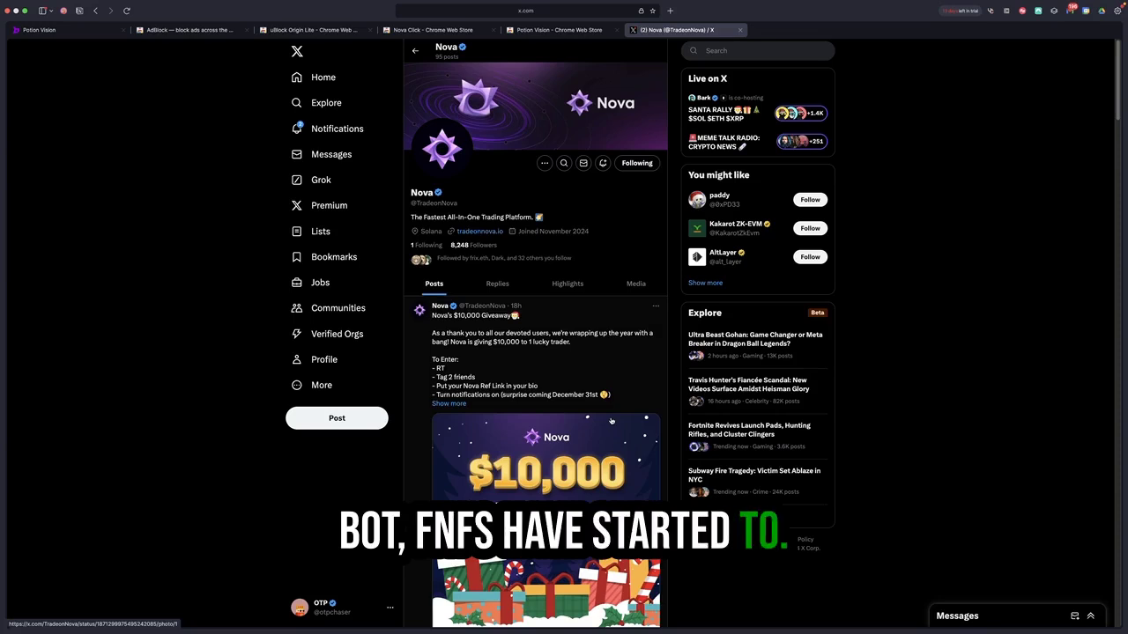
Step: Add the Nova Click extension to Chrome and turn it on with its power button
scroll(492, 449, "down", 5)
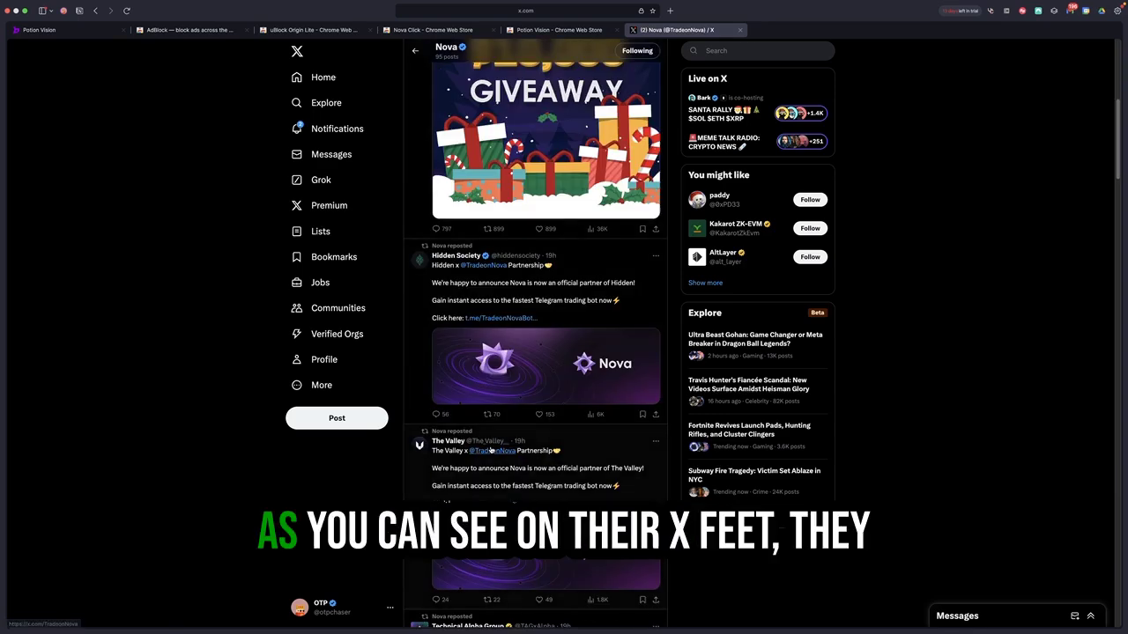
scroll(487, 467, "down", 1)
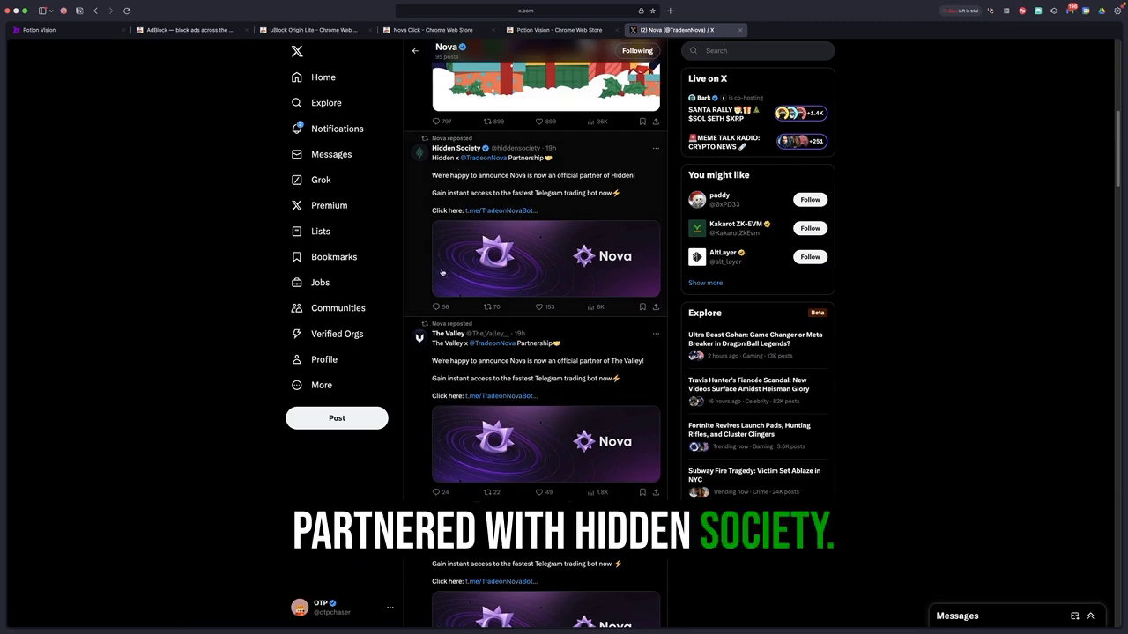
scroll(473, 418, "down", 1)
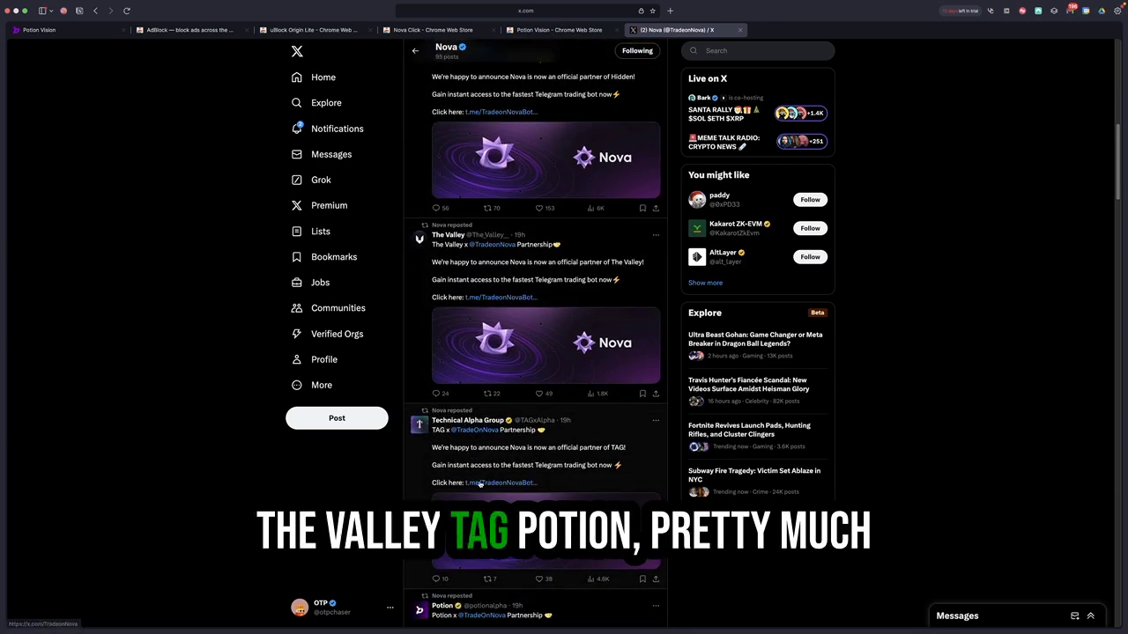
scroll(482, 494, "down", 1)
scroll(482, 494, "down", 1)
scroll(482, 494, "down", 1)
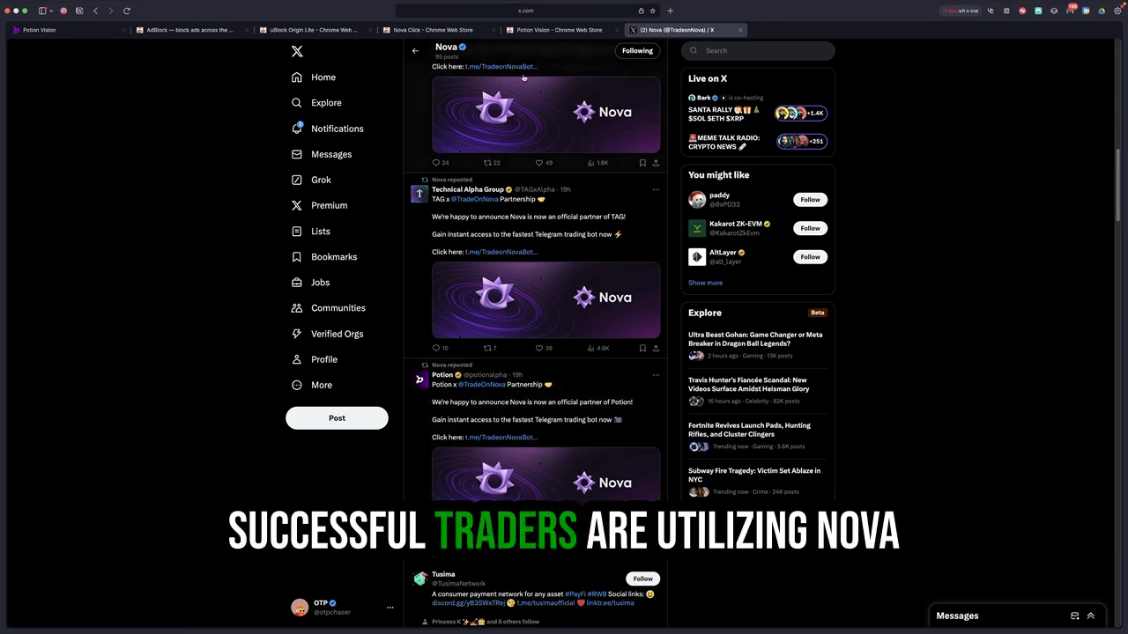
left_click(432, 30)
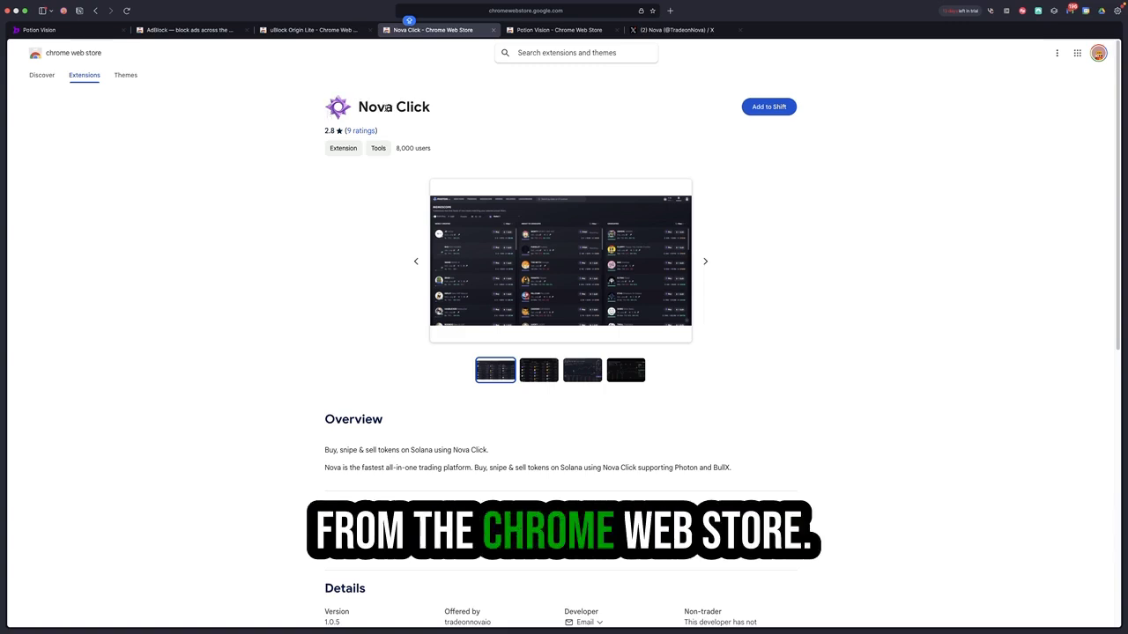
left_click(768, 112)
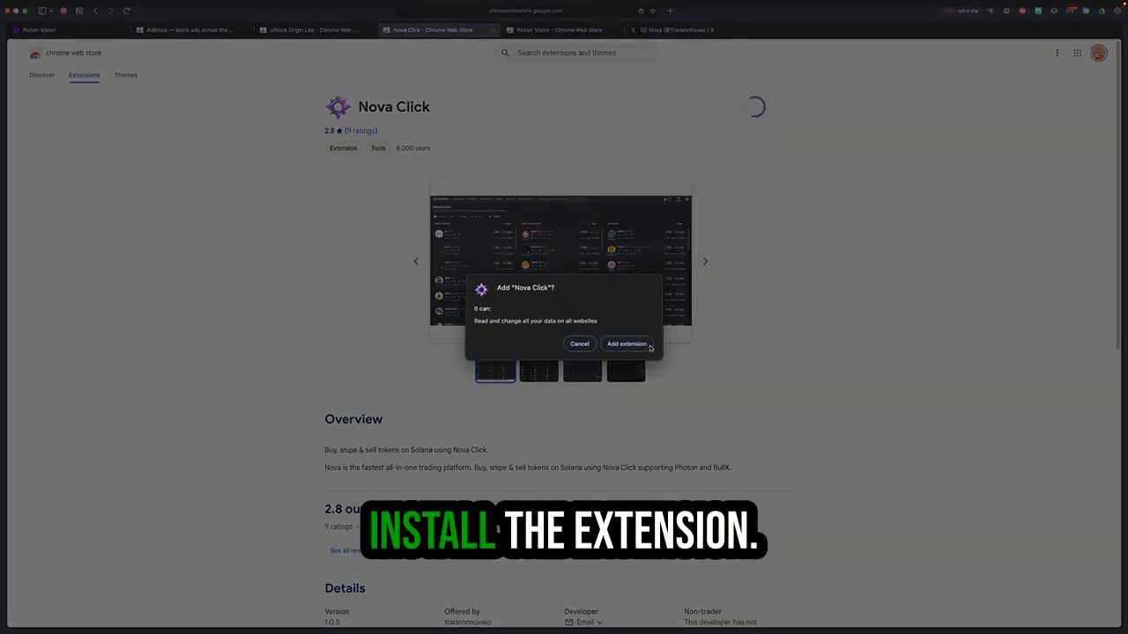
left_click(633, 344)
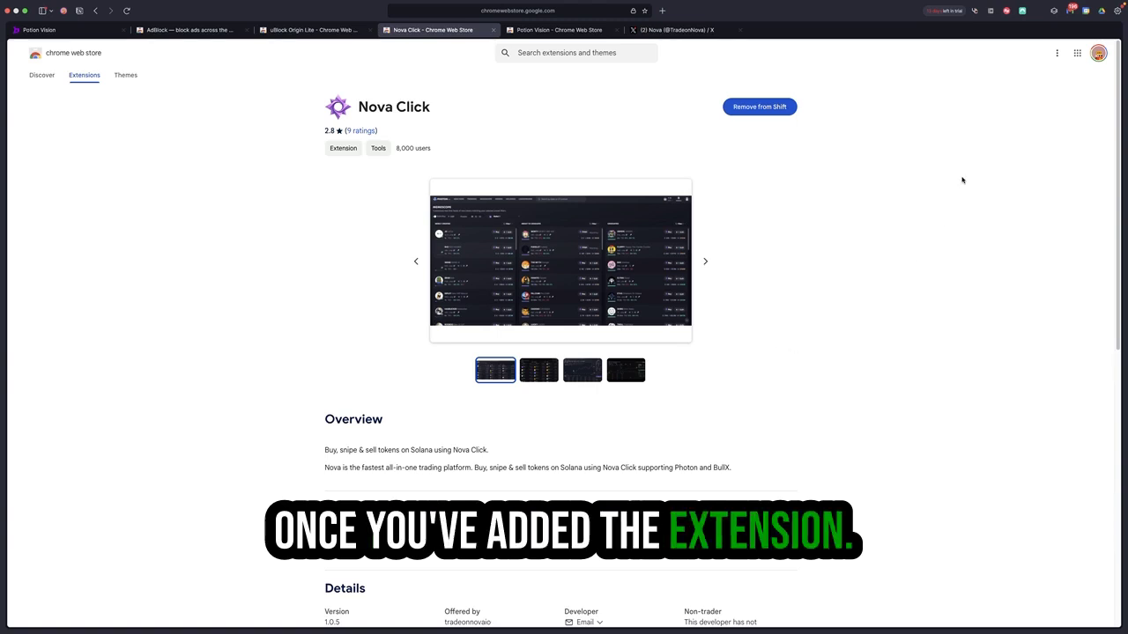
left_click(1043, 12)
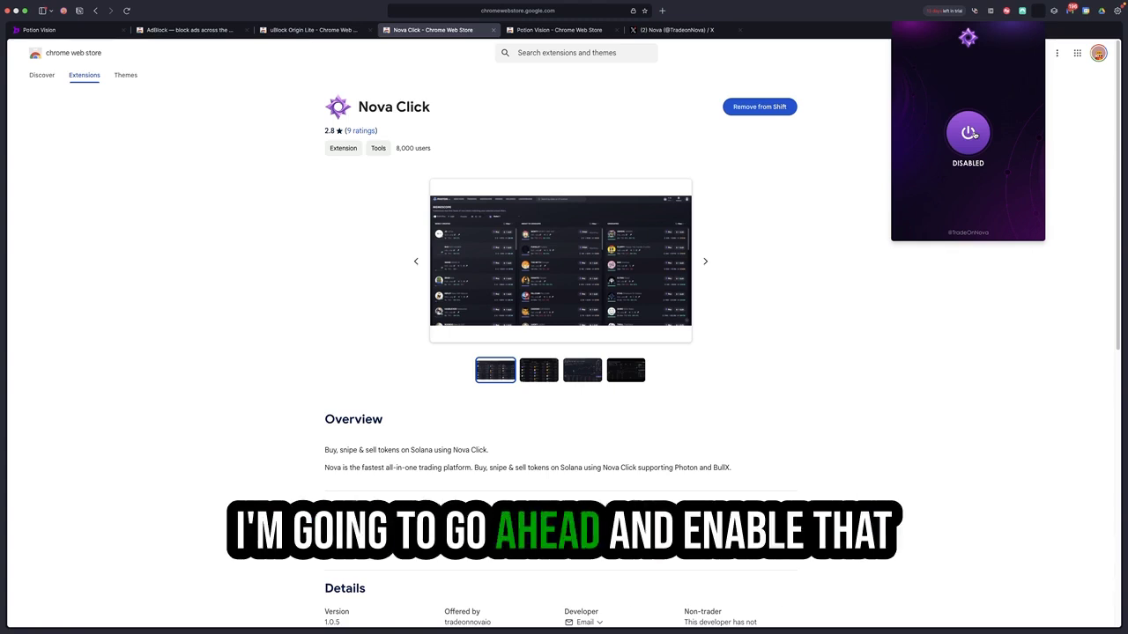
left_click(973, 132)
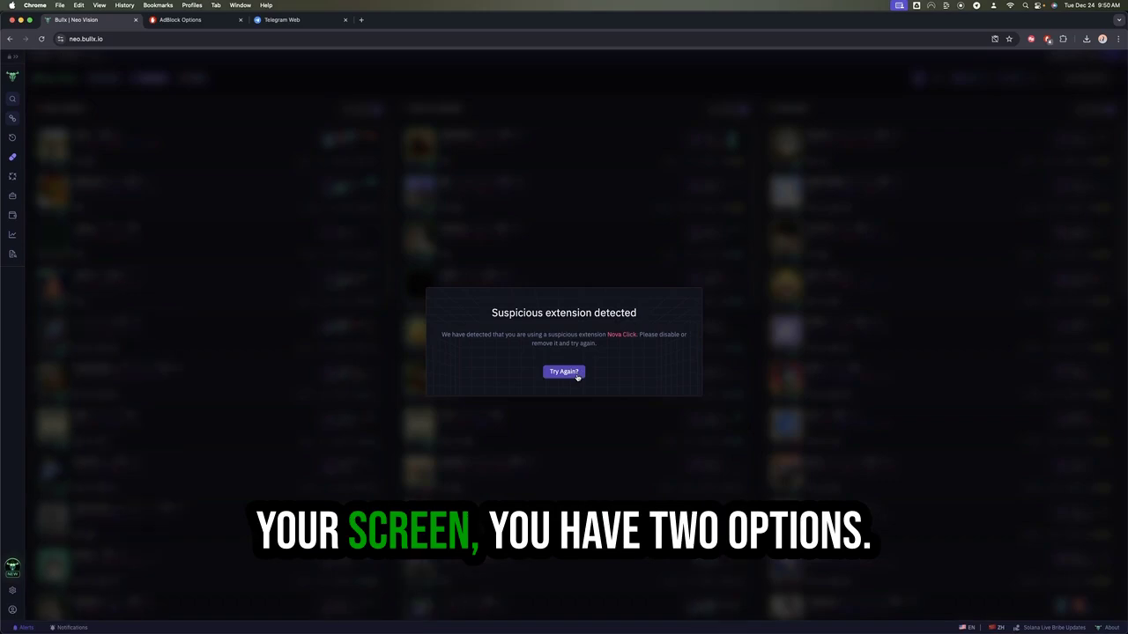
Step: Retry past BullX Neo's 'Suspicious extension detected' dialog, then bring up the AdBlock store listing
left_click(576, 374)
mouse_move(520, 614)
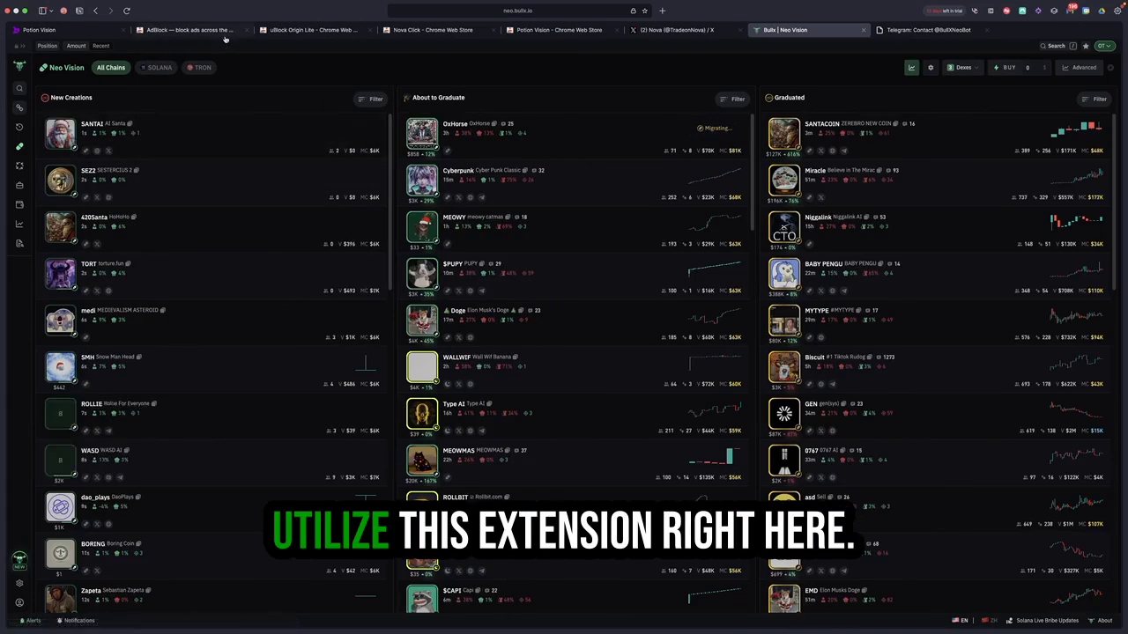
left_click(233, 34)
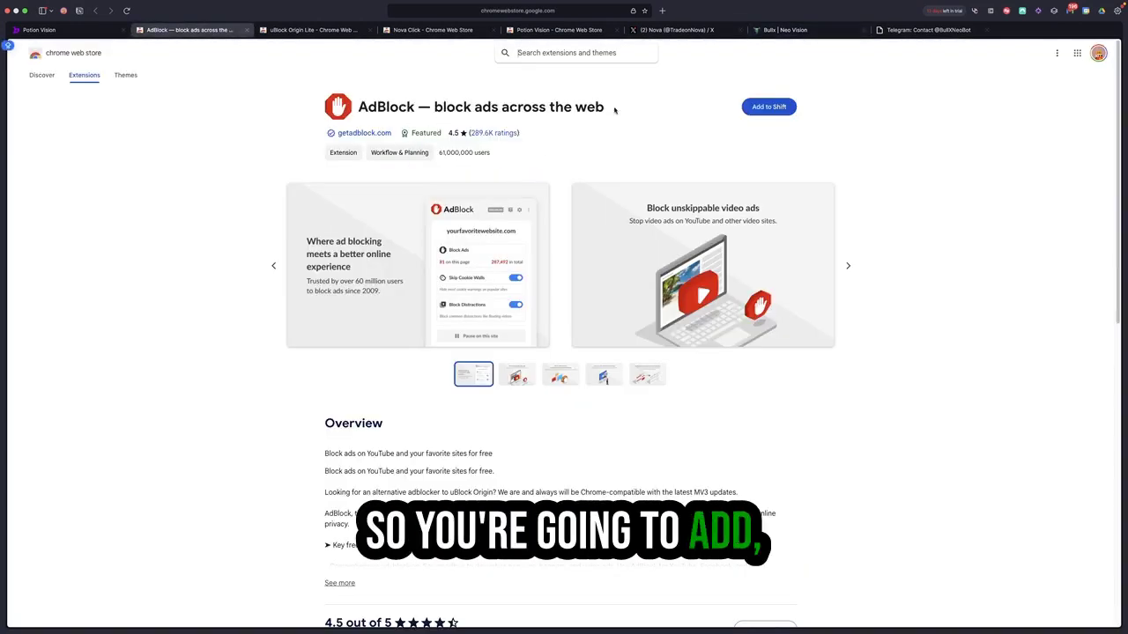
Step: Add AdBlock to Chrome, view the uBlock Origin Lite listing, then return to AdBlock's page
left_click(760, 108)
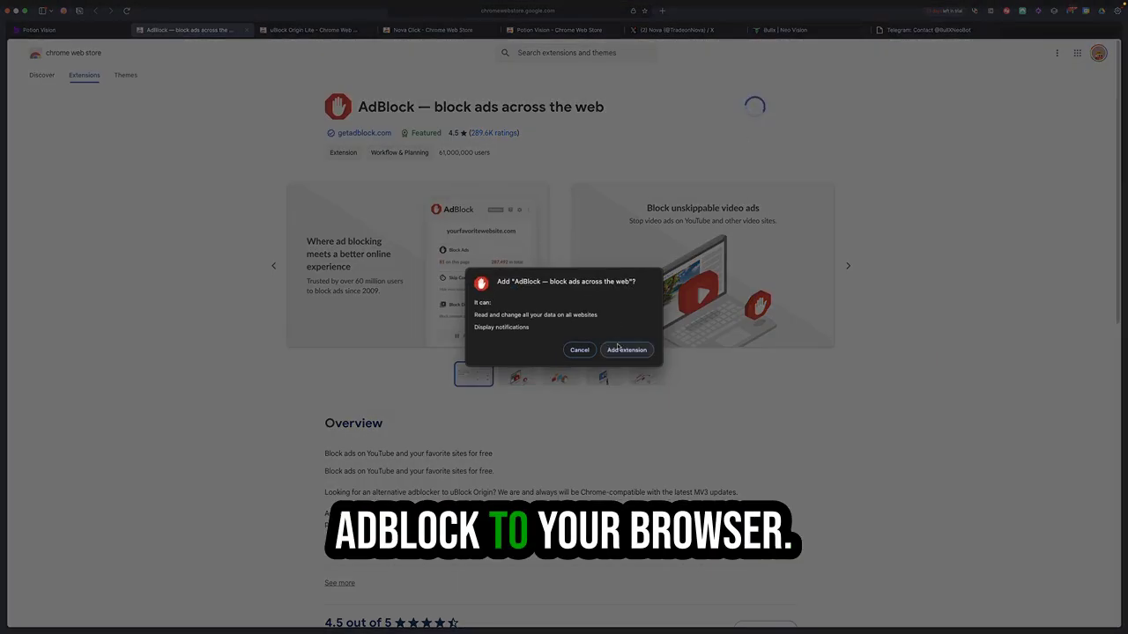
left_click(622, 349)
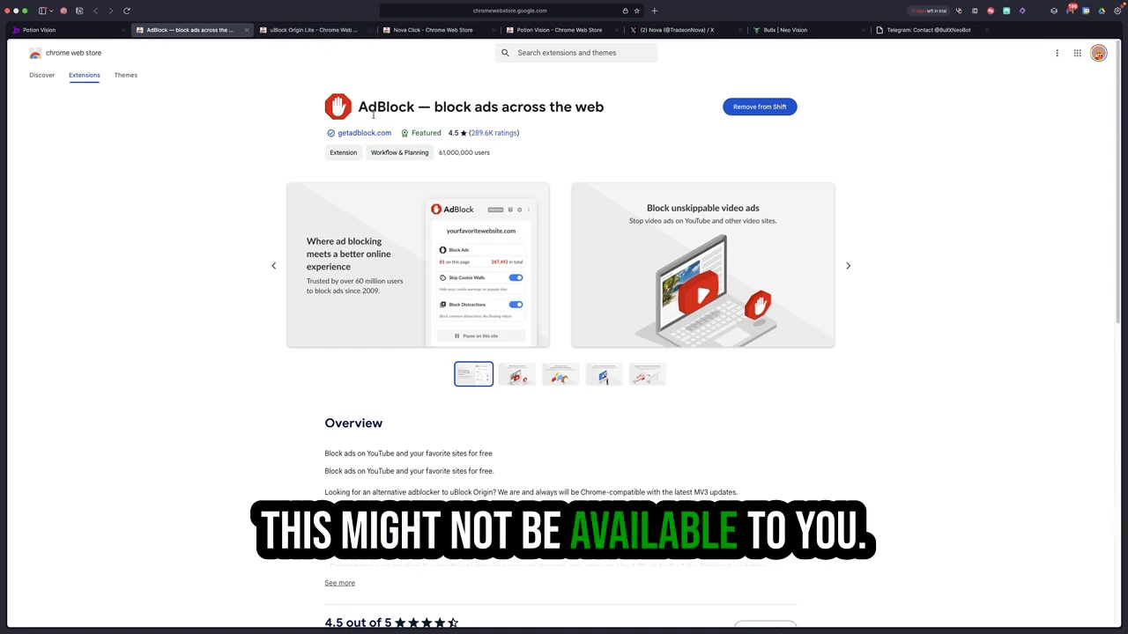
left_click(309, 33)
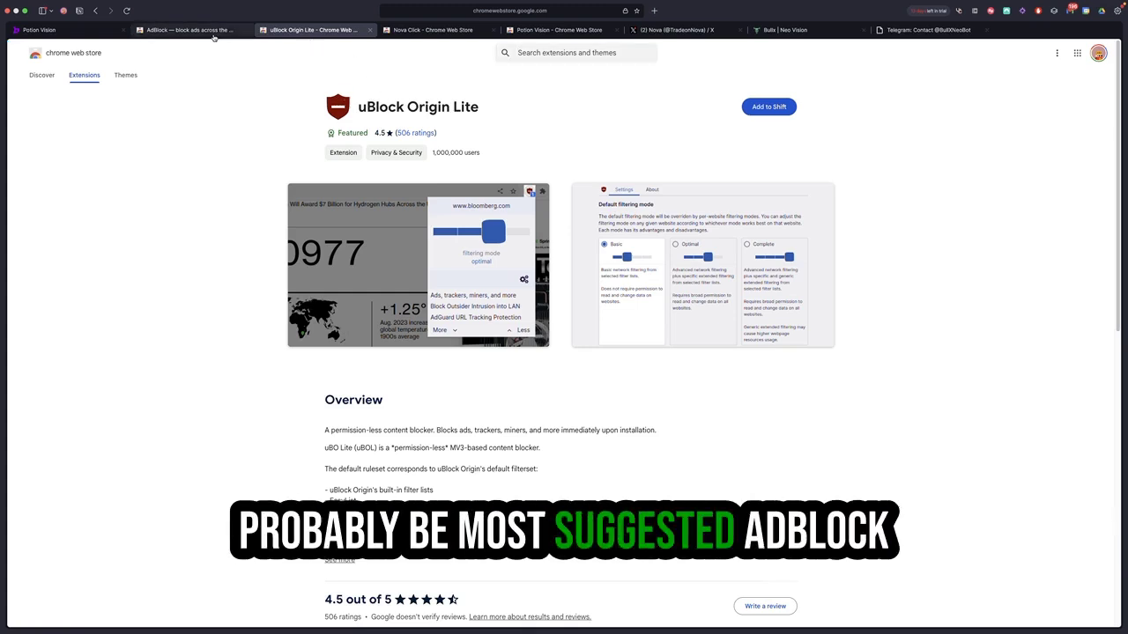
left_click(213, 31)
left_click(290, 30)
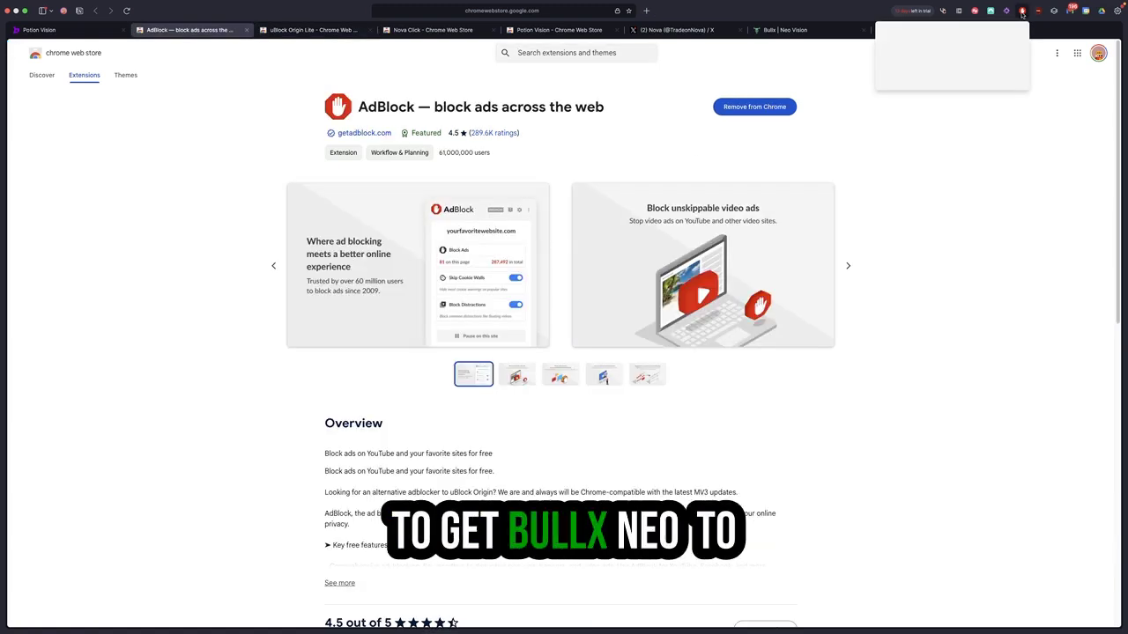
Step: Open AdBlock Options in a new tab from the AdBlock toolbar popup's gear icon
left_click(1022, 12)
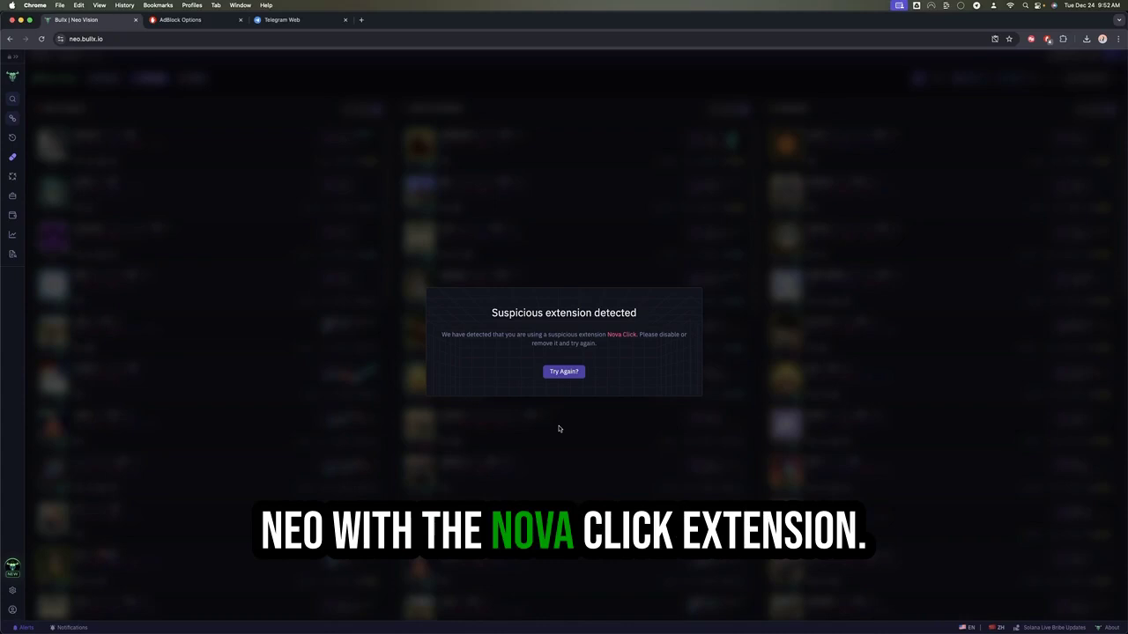
left_click(1046, 40)
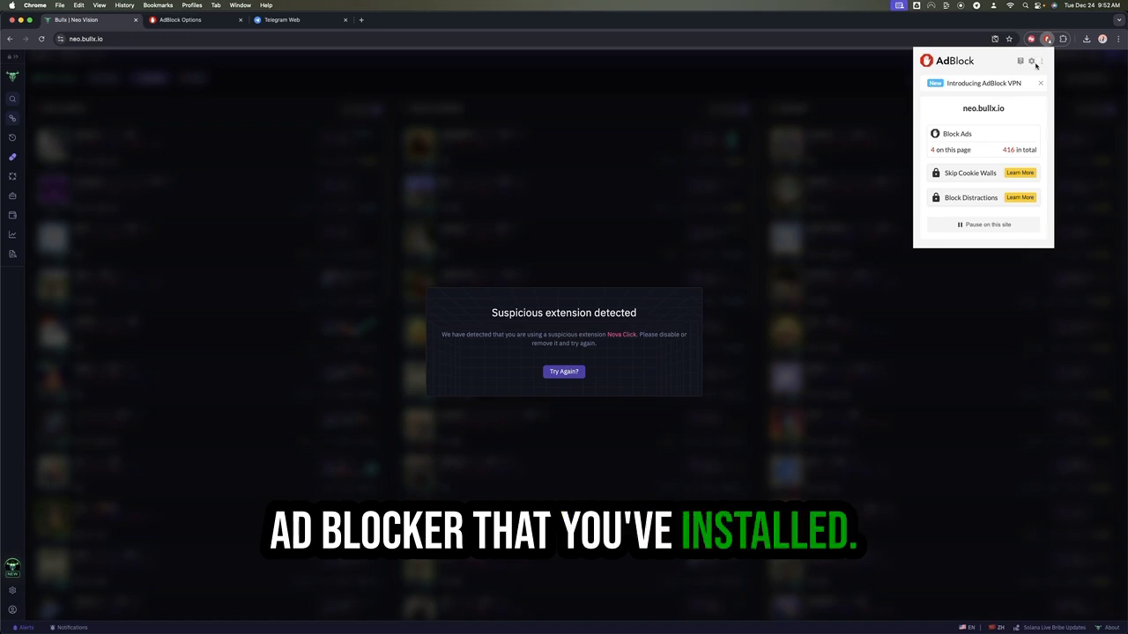
left_click(1031, 63)
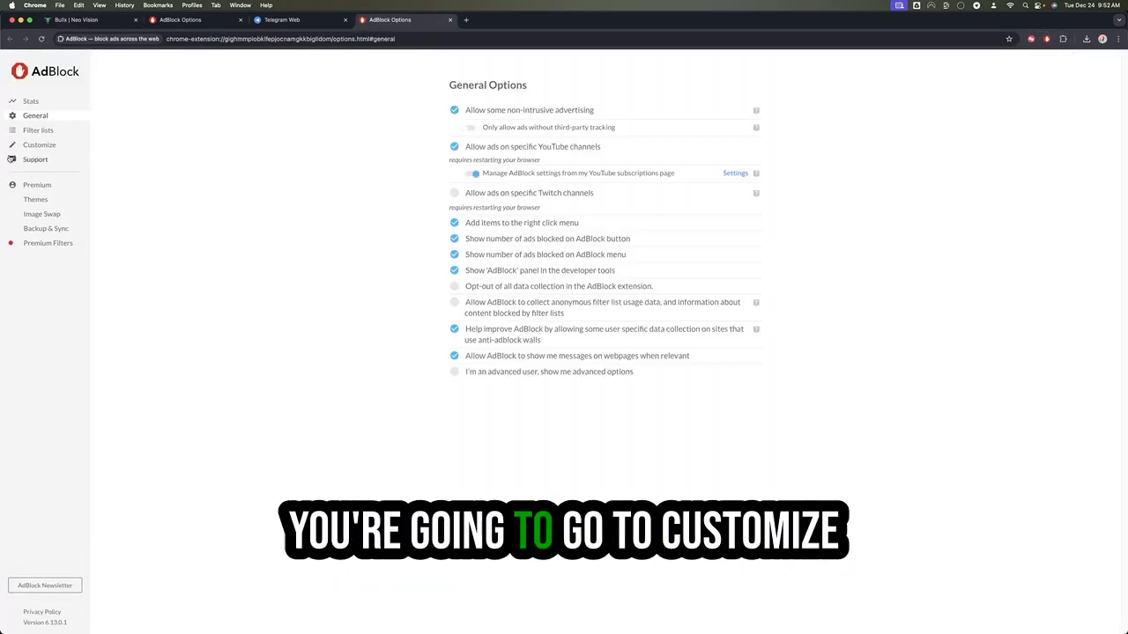
Step: Bring up AdBlock's Customize page and its 'Manually edit your filters' section
left_click(36, 146)
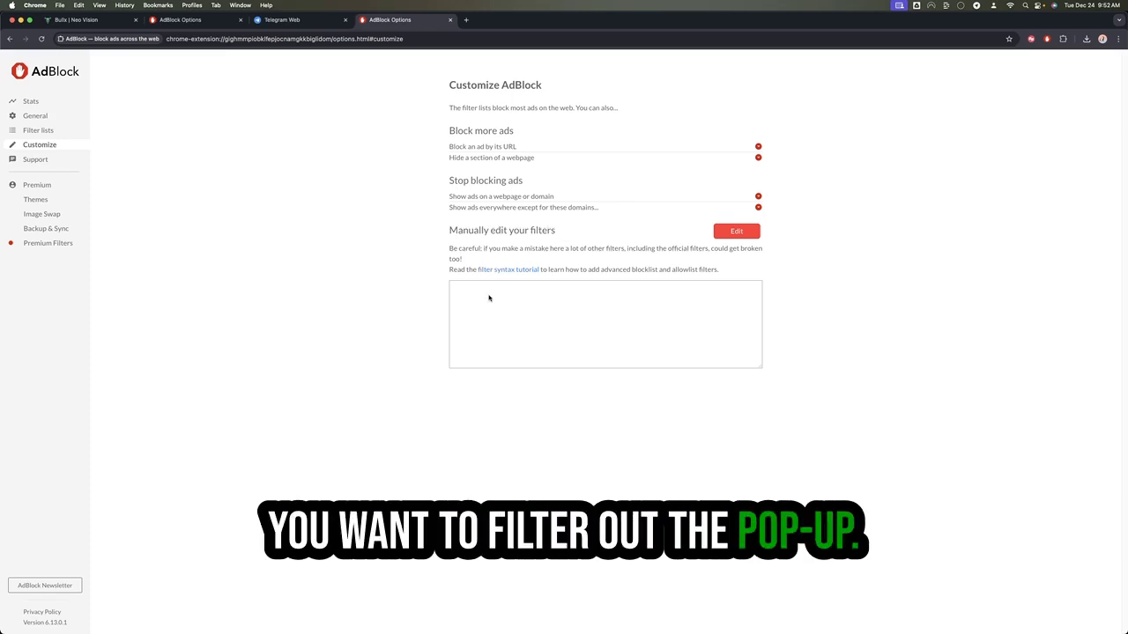
left_click(1046, 39)
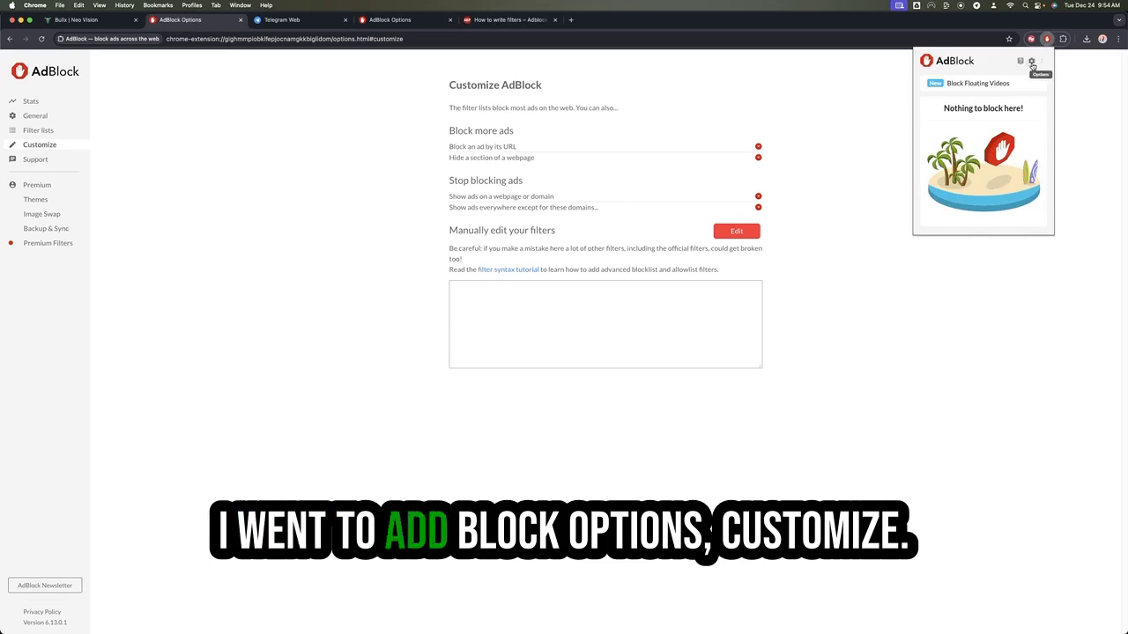
left_click(1031, 61)
left_click(40, 144)
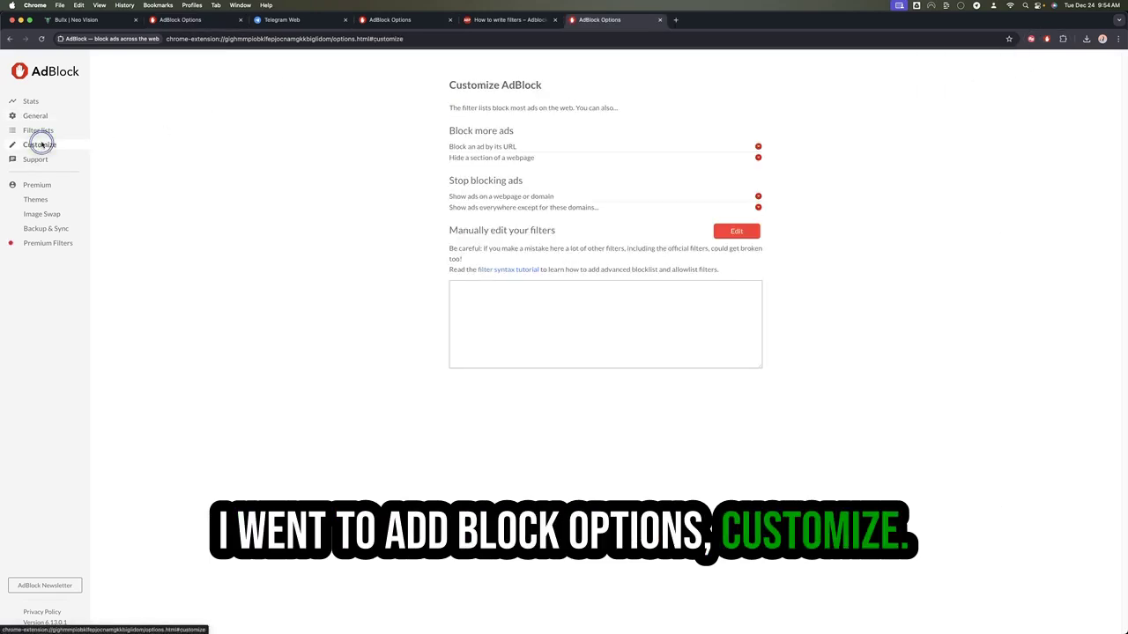
left_click_drag(449, 230, 556, 228)
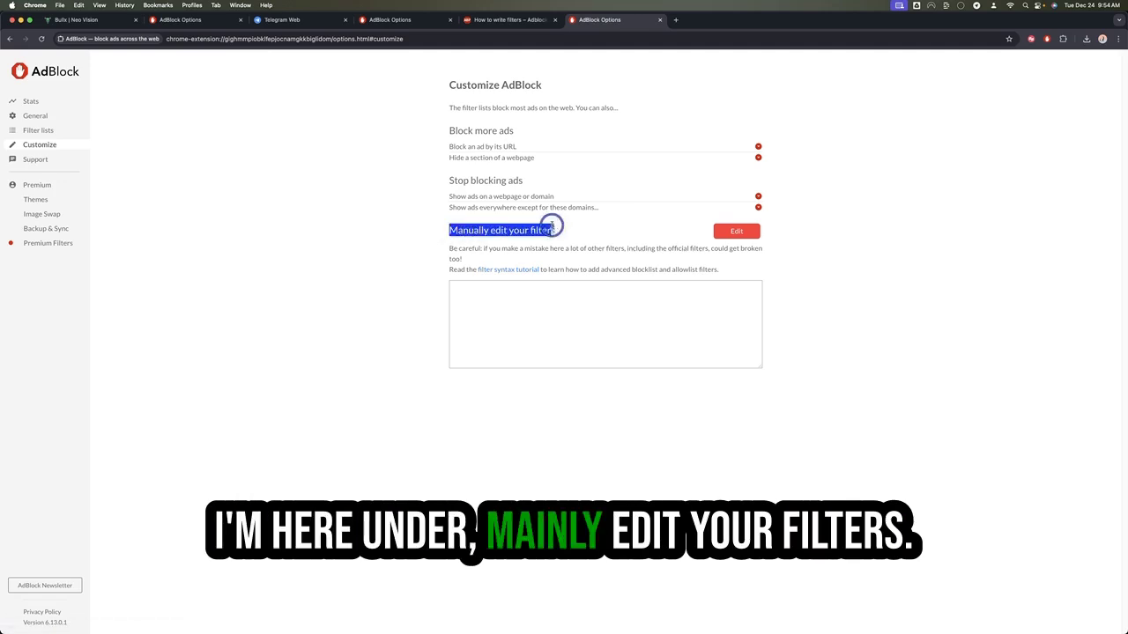
Step: Add the ##.ant-modal-root filter to the manual filter list and save it
left_click(753, 235)
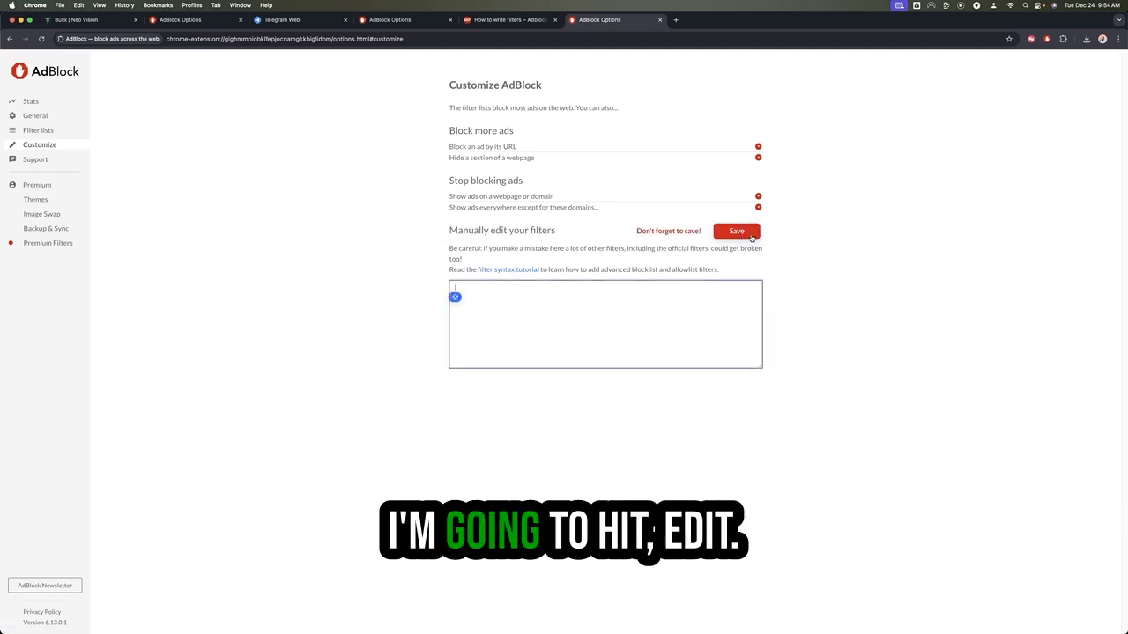
left_click(521, 302)
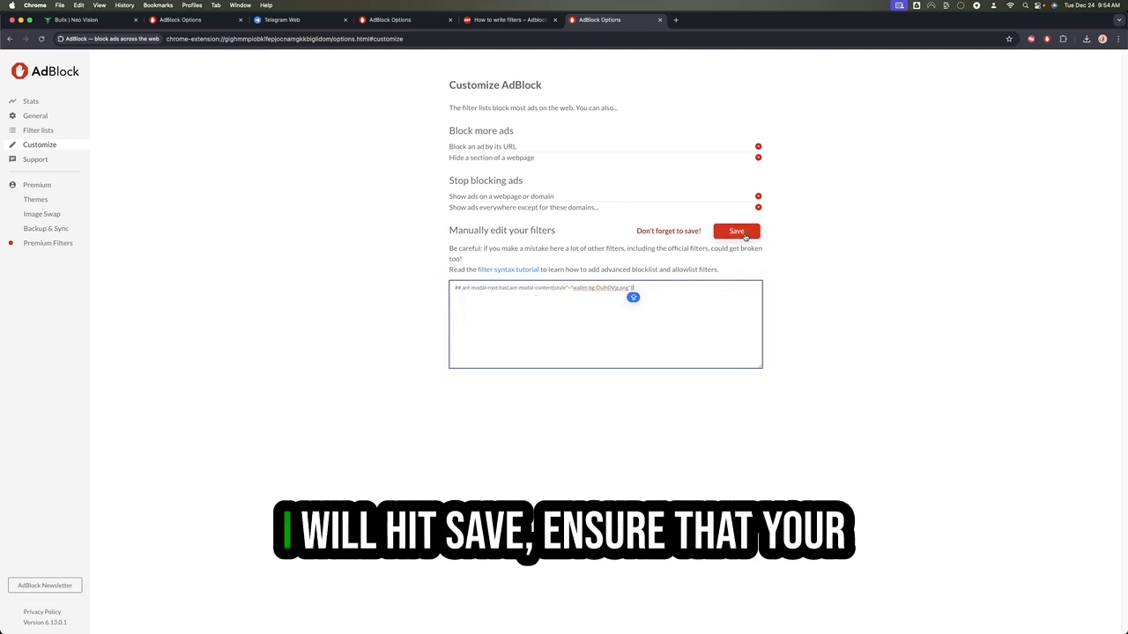
left_click(744, 235)
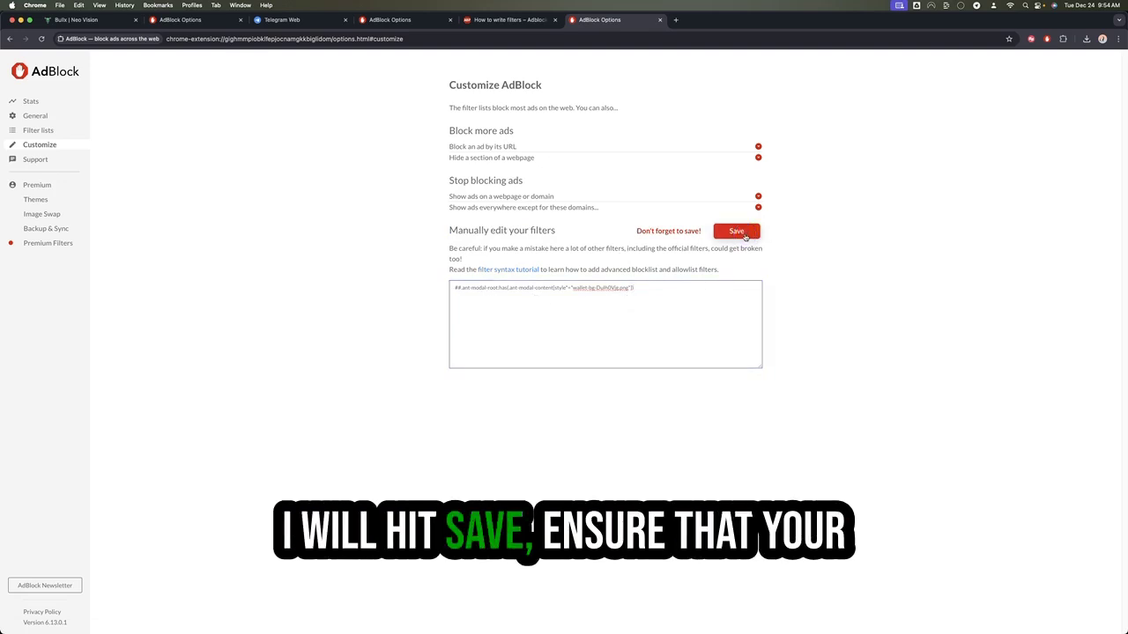
Step: Reopen AdBlock's settings, then return to the Bullx | Neo Vision tab
left_click(1047, 39)
left_click(1032, 61)
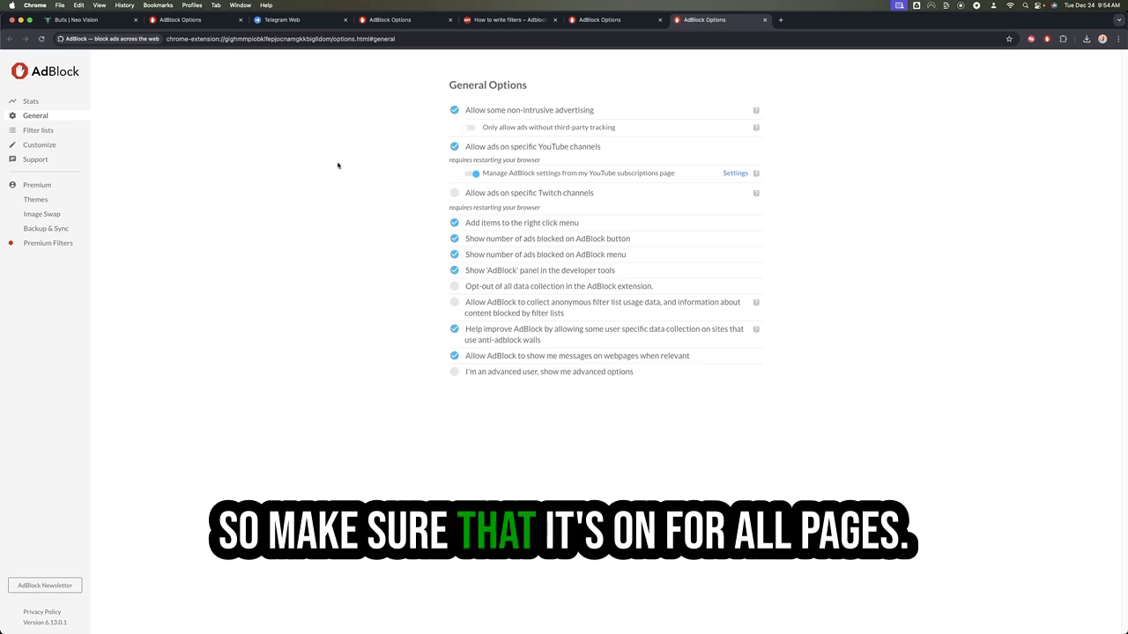
left_click(181, 20)
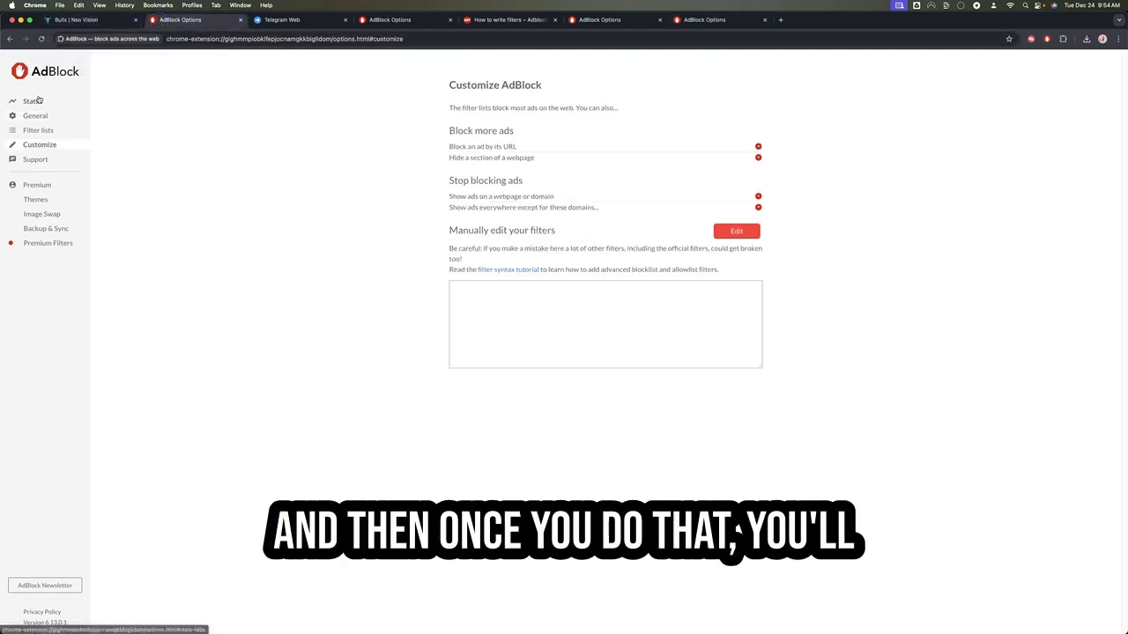
left_click(77, 19)
Step: Reload neo.bullx.io and scroll the About to Graduate token list to confirm it loads
left_click(187, 38)
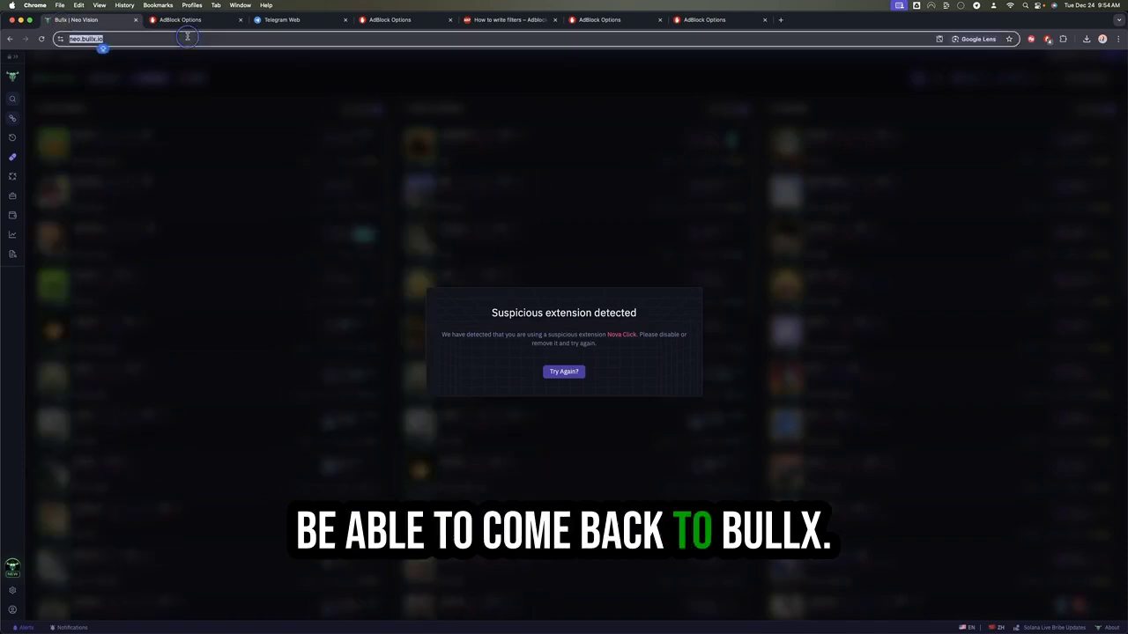
key("Return")
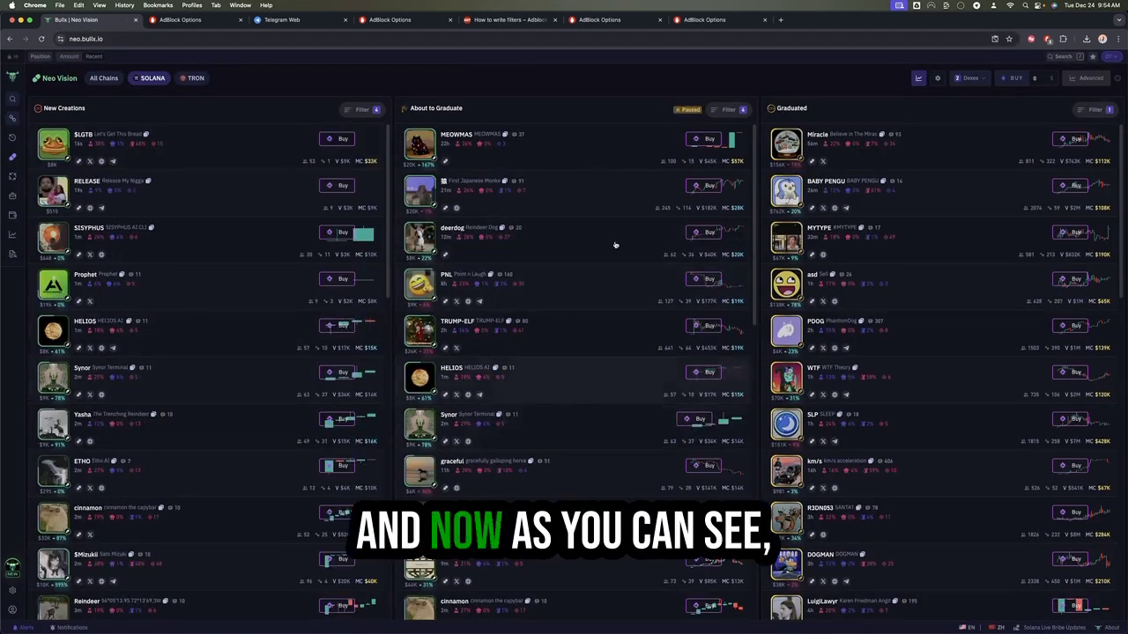
mouse_move(533, 467)
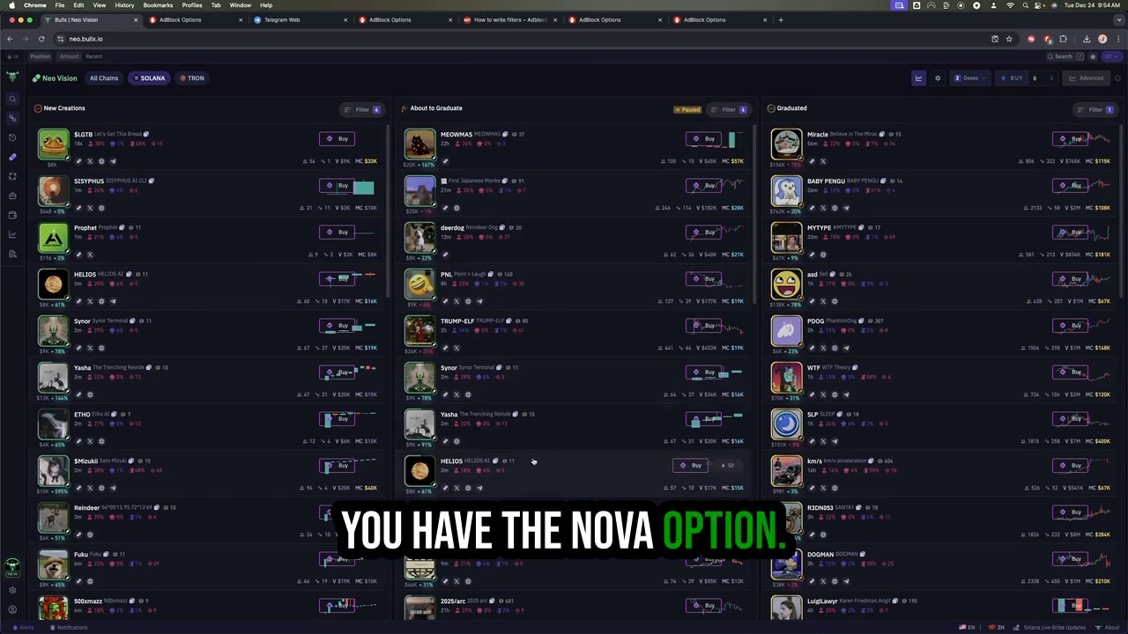
scroll(564, 459, "down", 3)
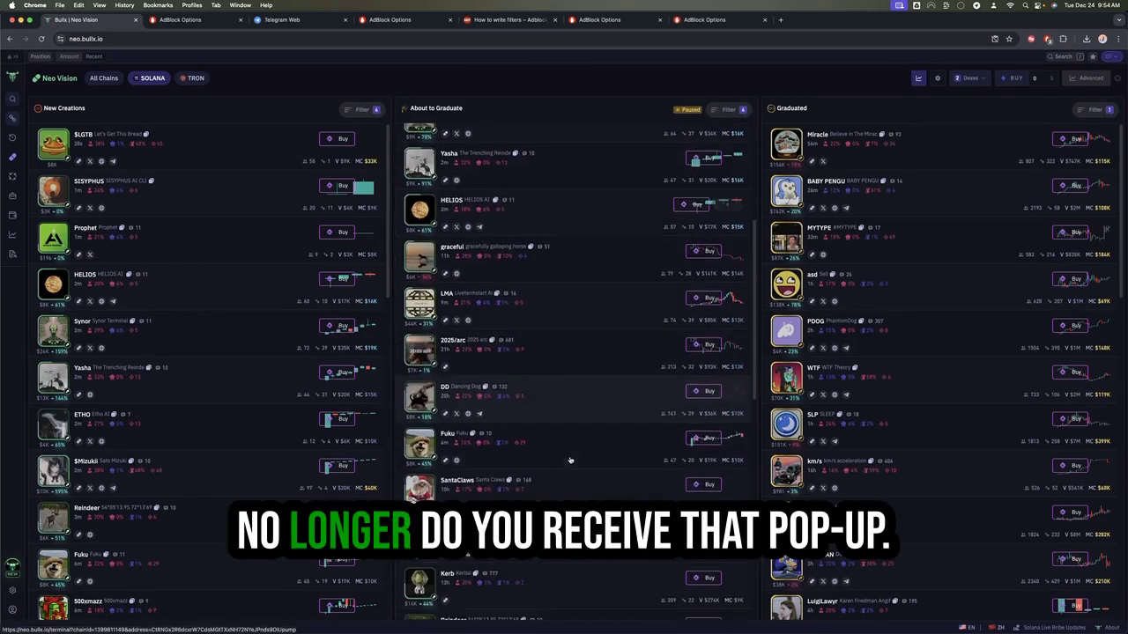
scroll(560, 467, "down", 3)
scroll(557, 476, "down", 2)
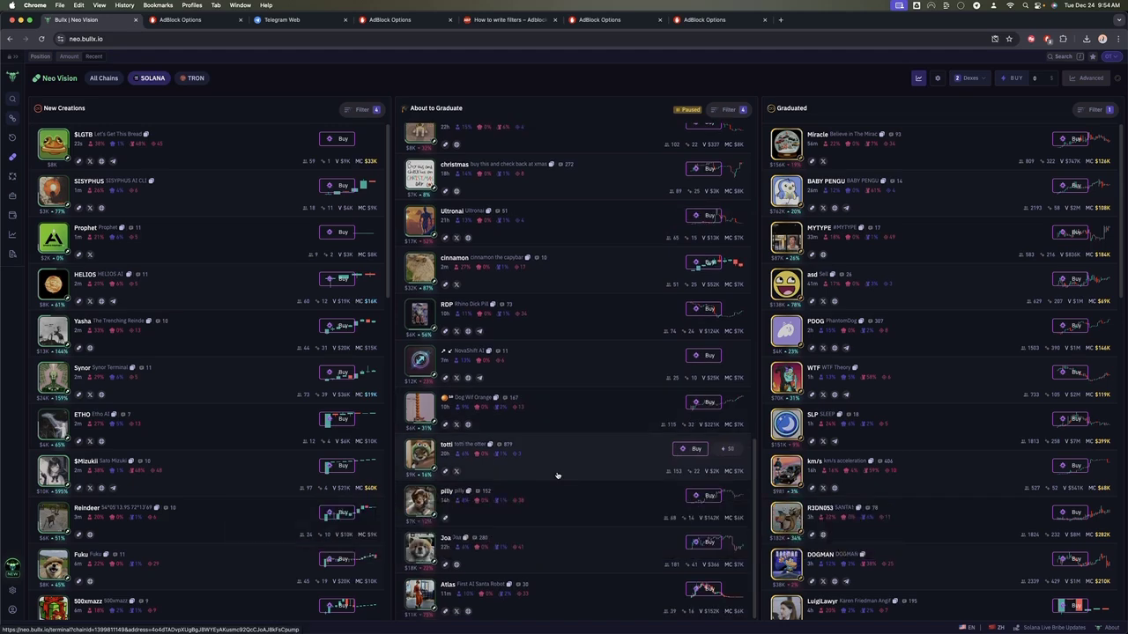
scroll(617, 450, "up", 4)
scroll(665, 428, "up", 4)
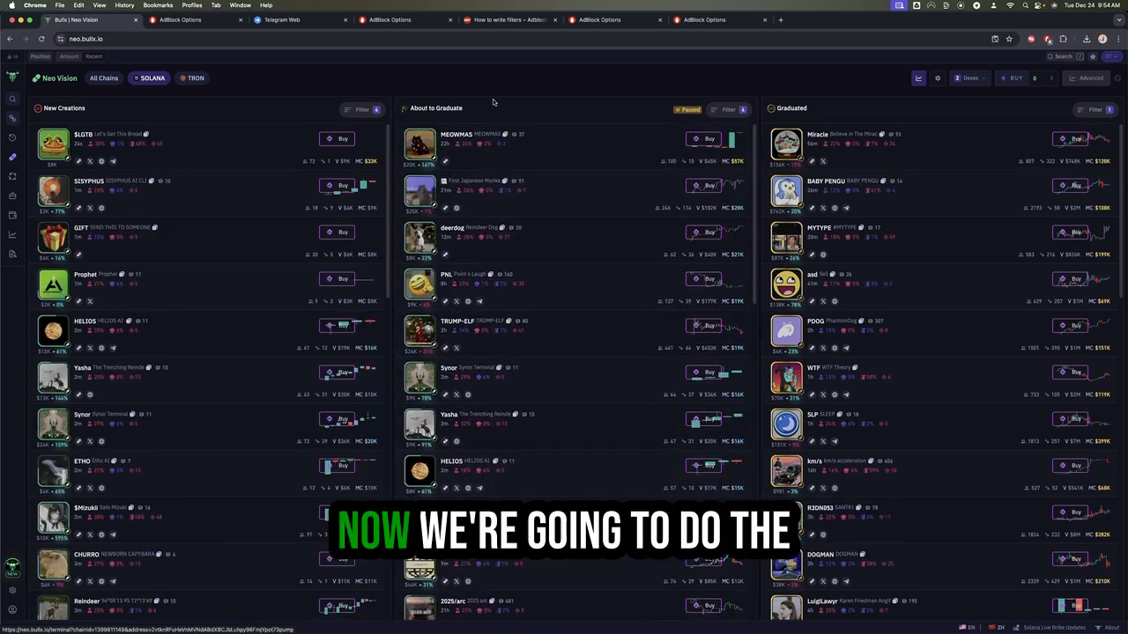